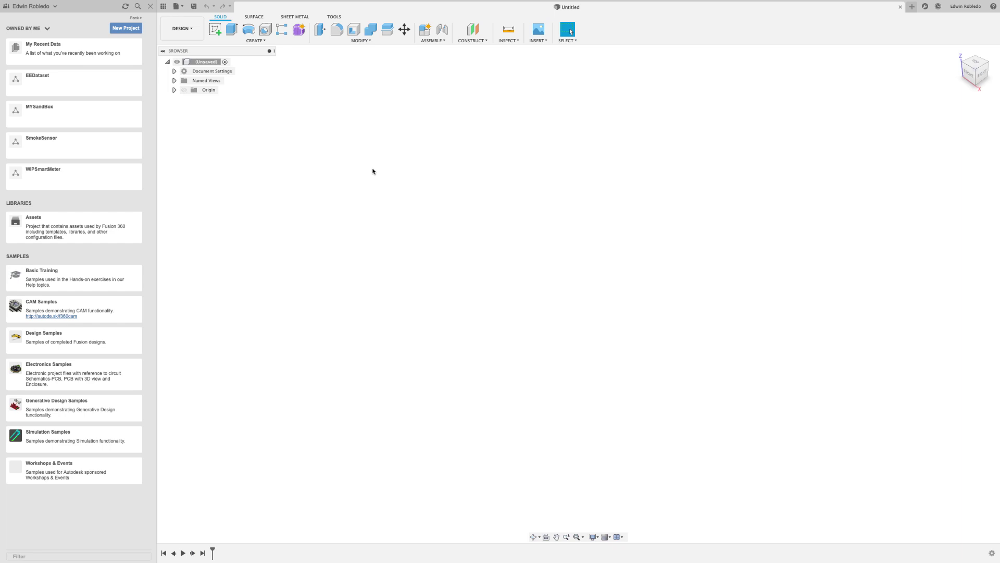
Add a new project named JPM to the Data Panel project list.
click(125, 28)
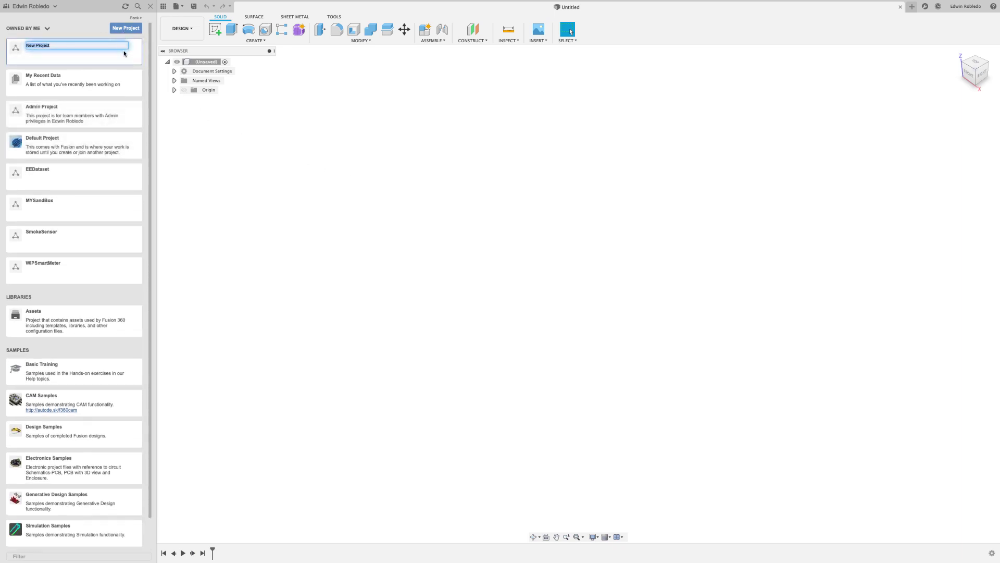
text(JPM)
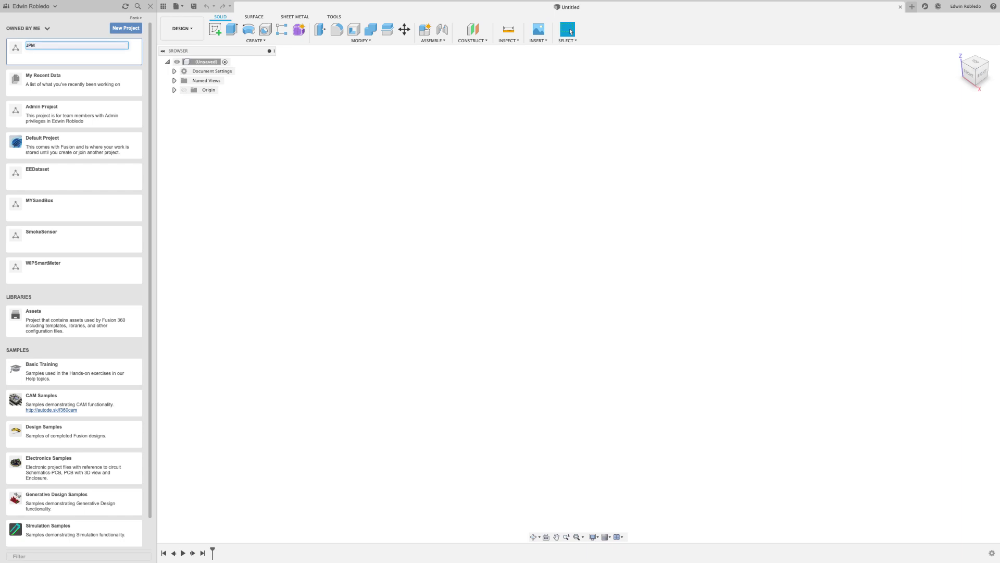
key(Return)
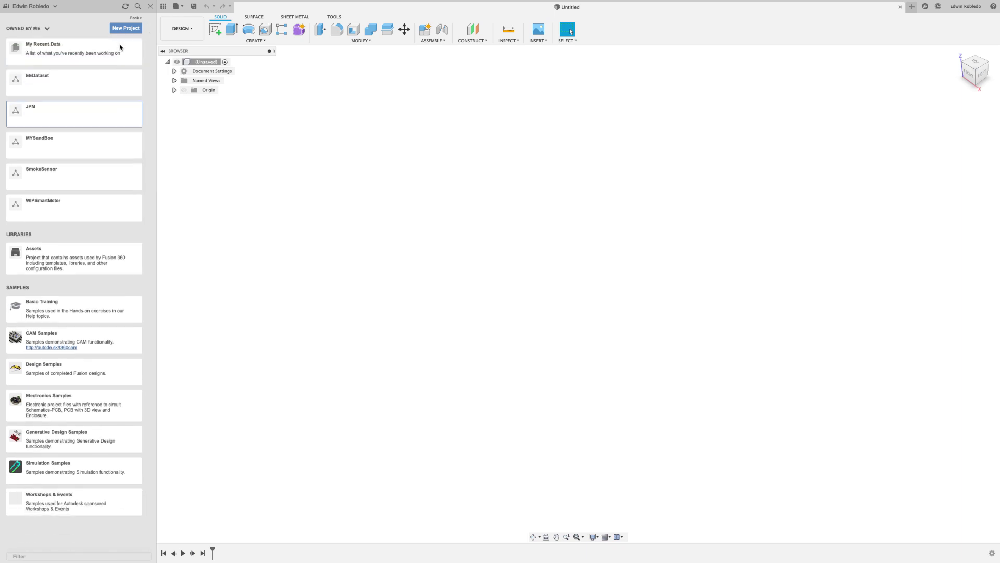
Open the JPM project and create a new electronics design from the File menu.
click(96, 124)
click(182, 9)
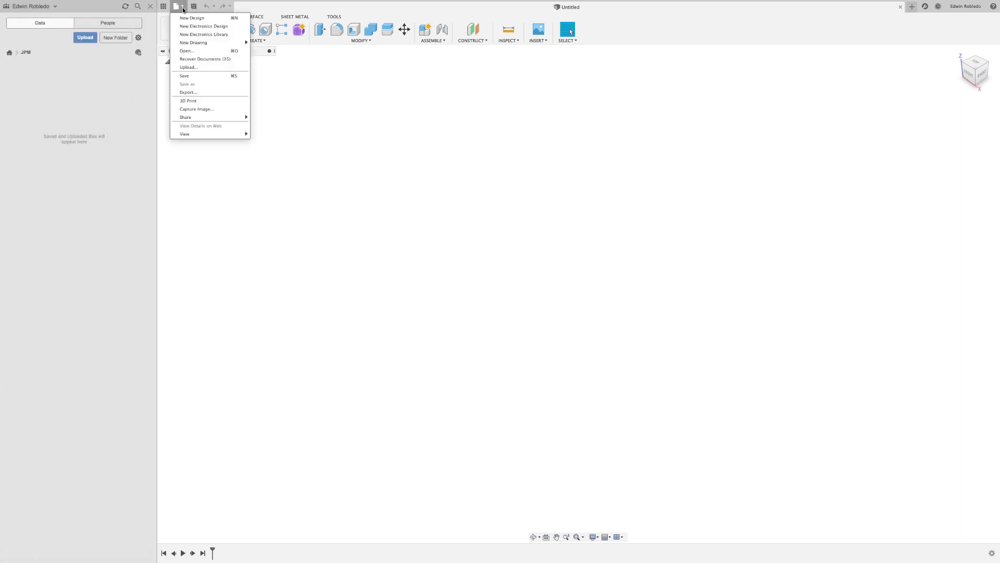
click(186, 26)
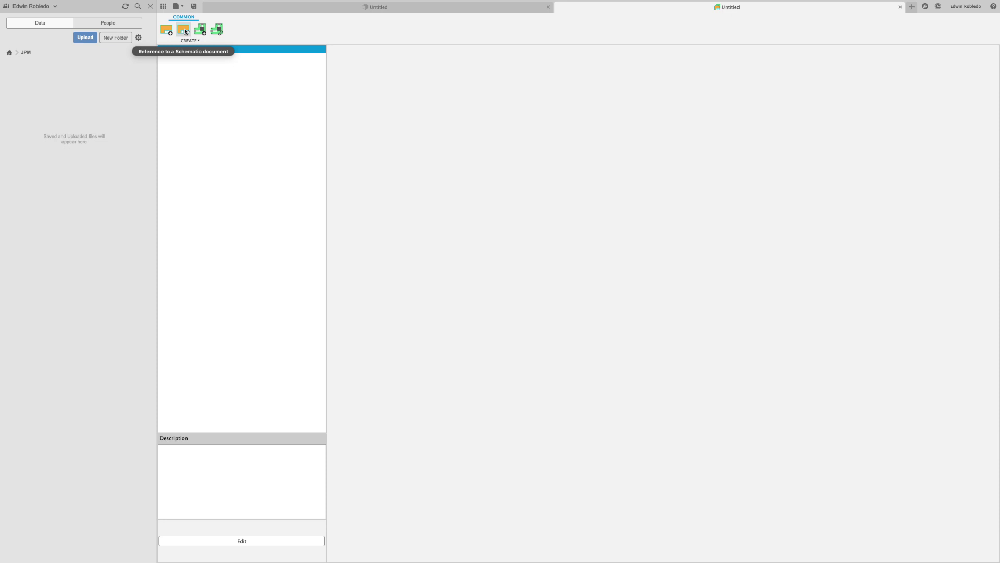
Reference 52101-101-REV-A_DEMOVERSION.sch from eagle > Projects > JPMX42 as the design's schematic.
click(184, 31)
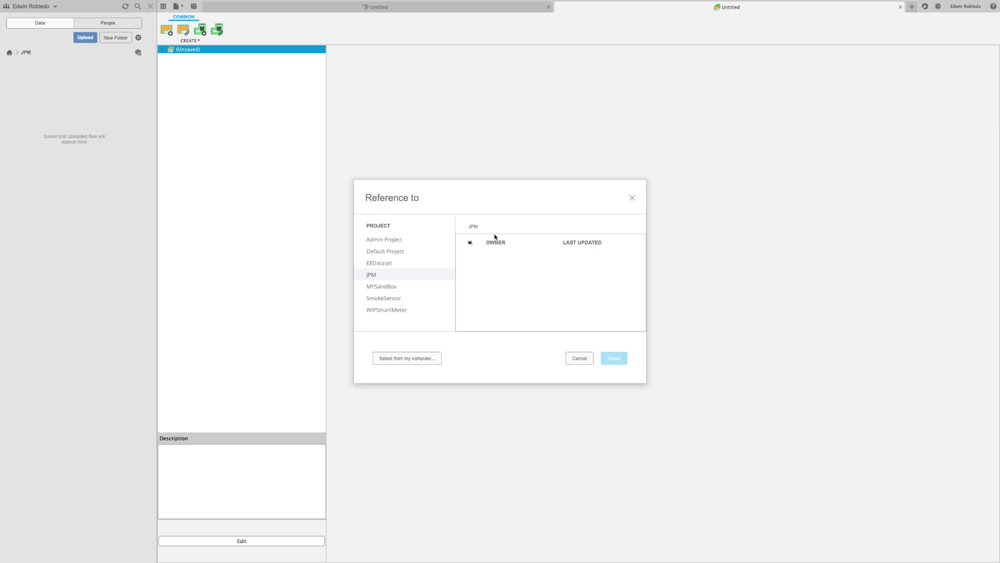
click(430, 358)
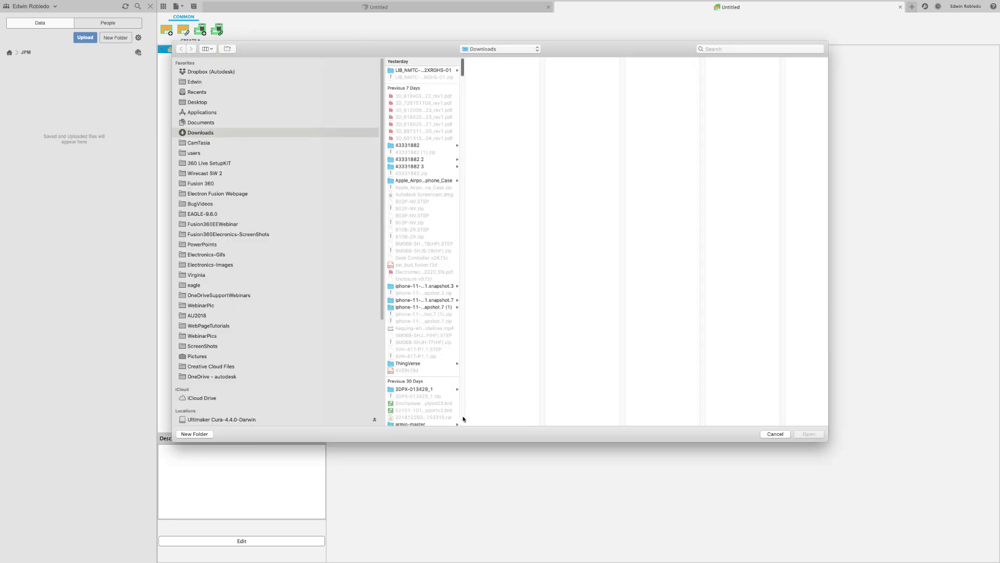
drag(462, 420, 551, 415)
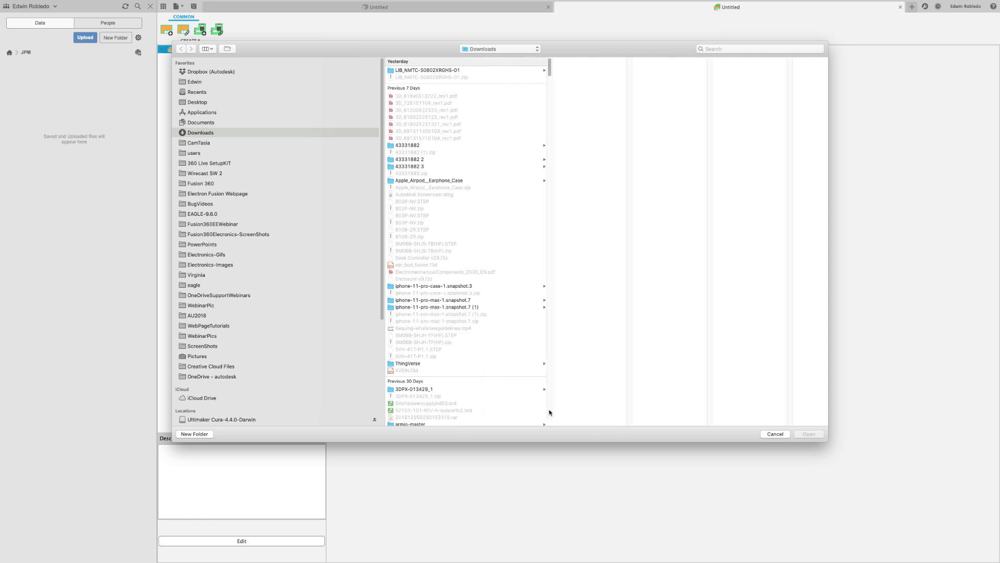
click(197, 286)
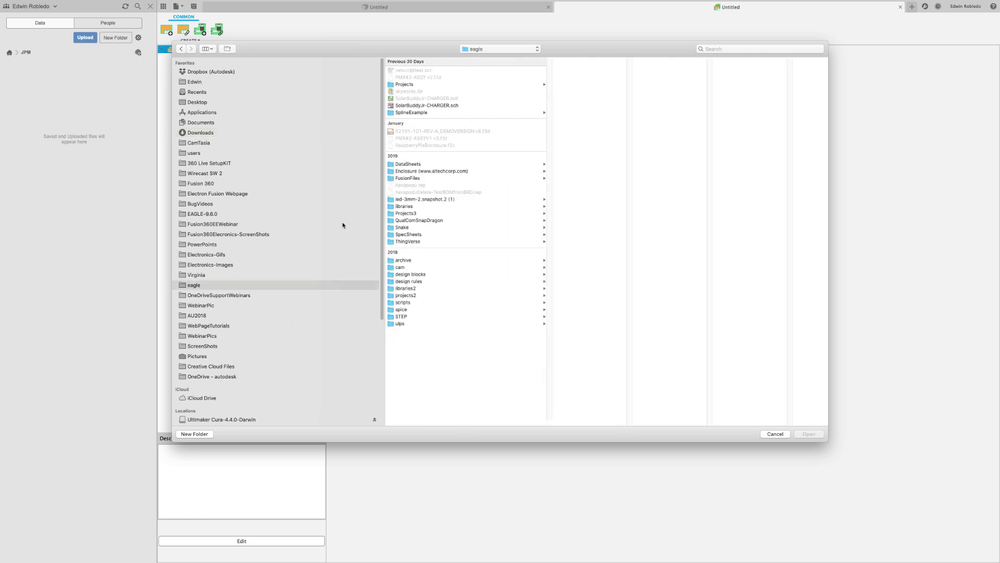
click(414, 85)
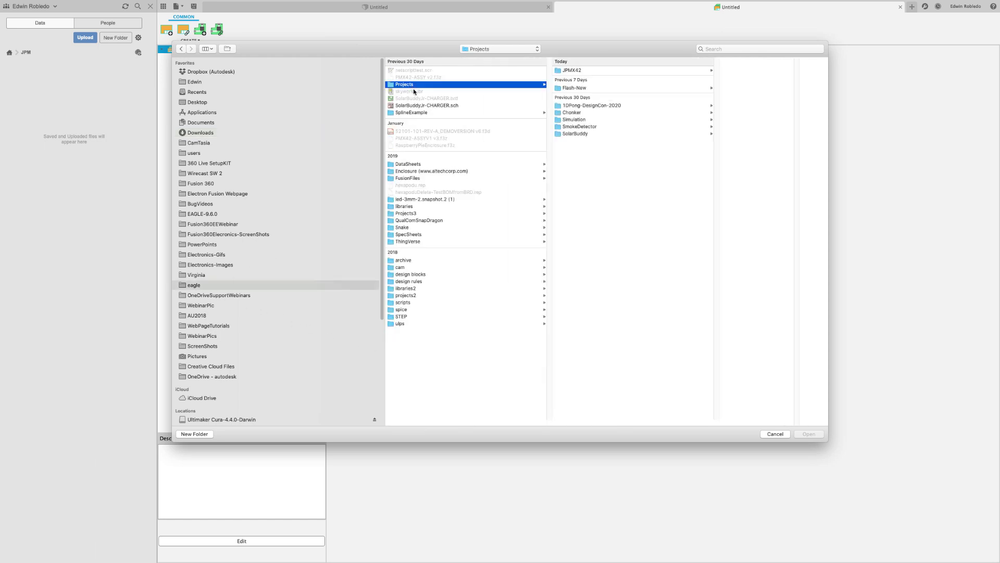
click(588, 70)
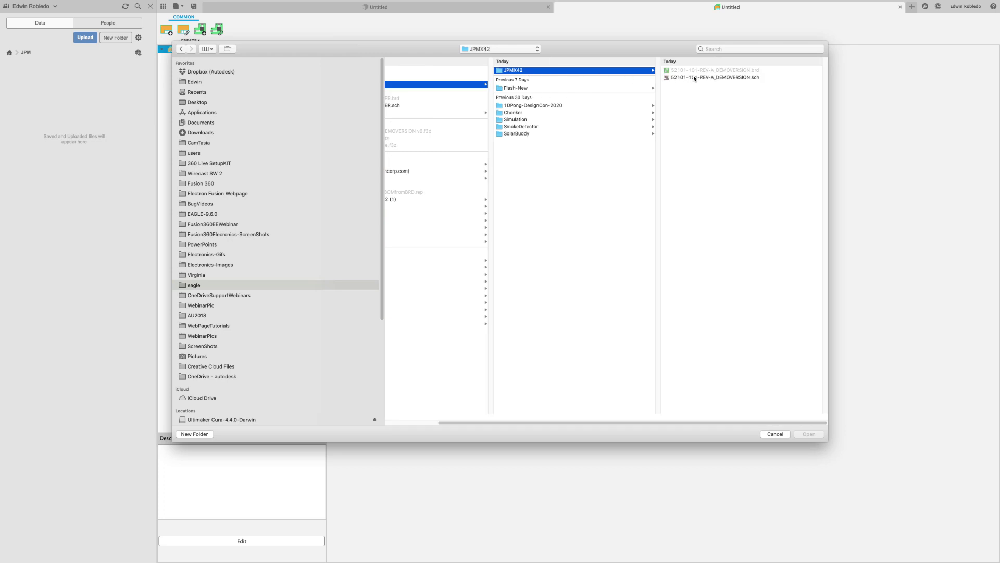
click(693, 77)
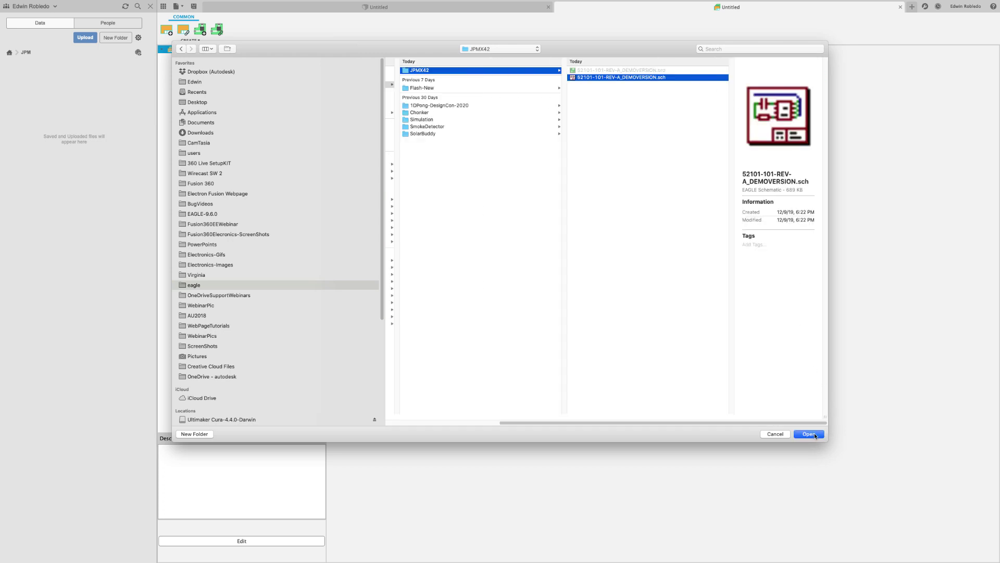
click(810, 434)
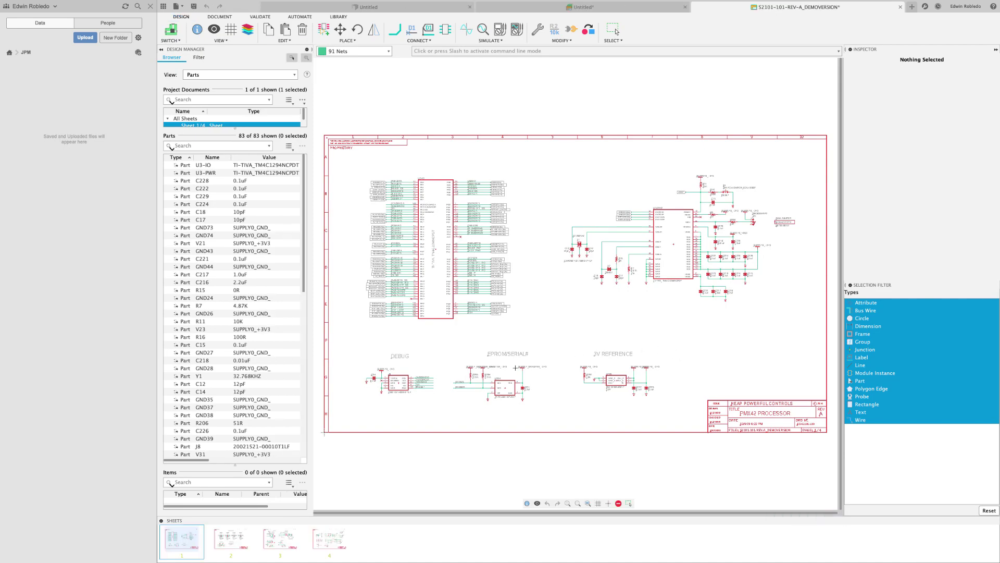
Page through schematic sheets 2, 3 and 4, ending on the PMX42 POWER sheet.
click(239, 546)
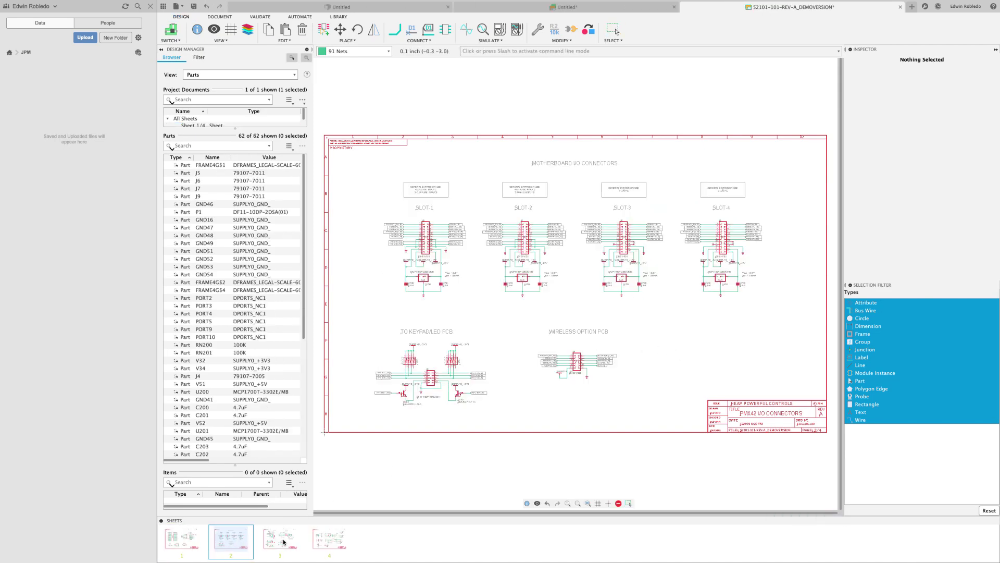
click(284, 542)
click(329, 542)
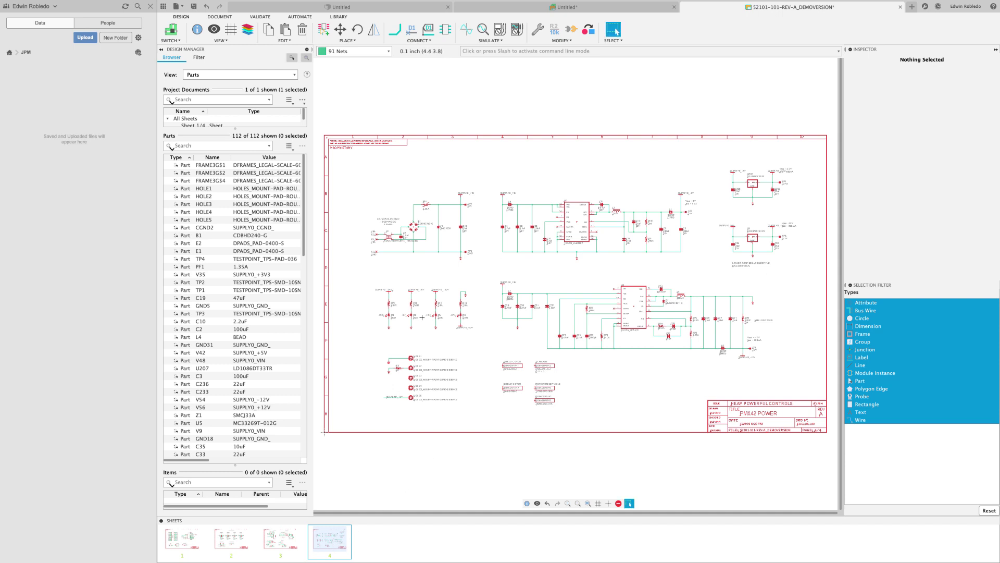
mouse_move(570, 12)
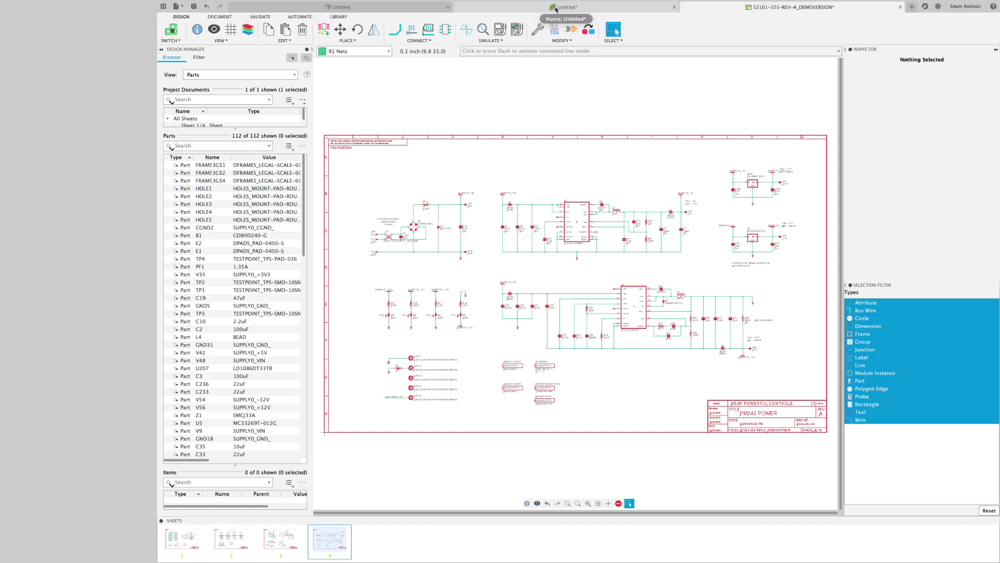
In the untitled design, reference 52101-101-REV-A_DEMOVERSION.brd from JPMX42 as the PCB document.
click(556, 9)
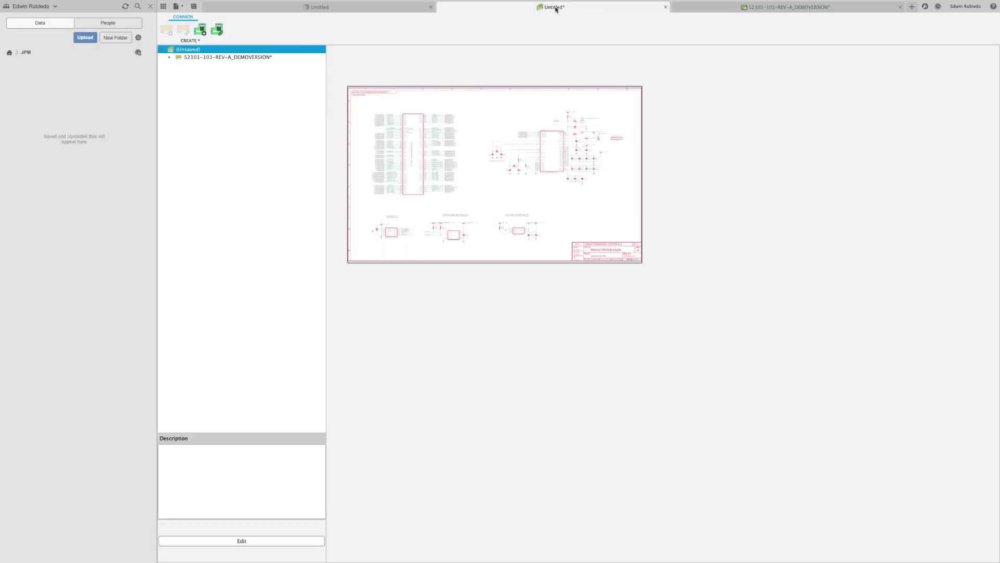
click(218, 32)
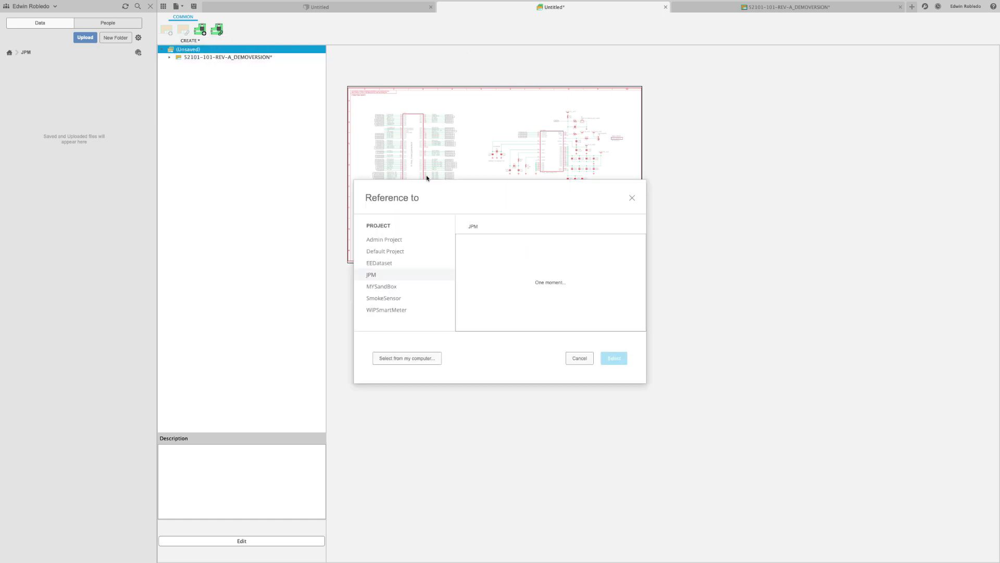
click(430, 359)
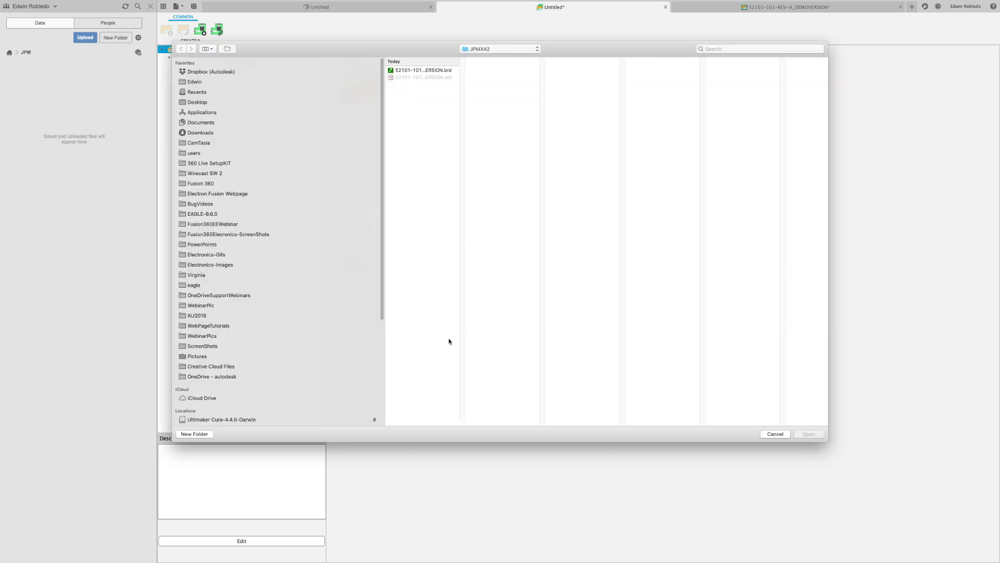
click(537, 49)
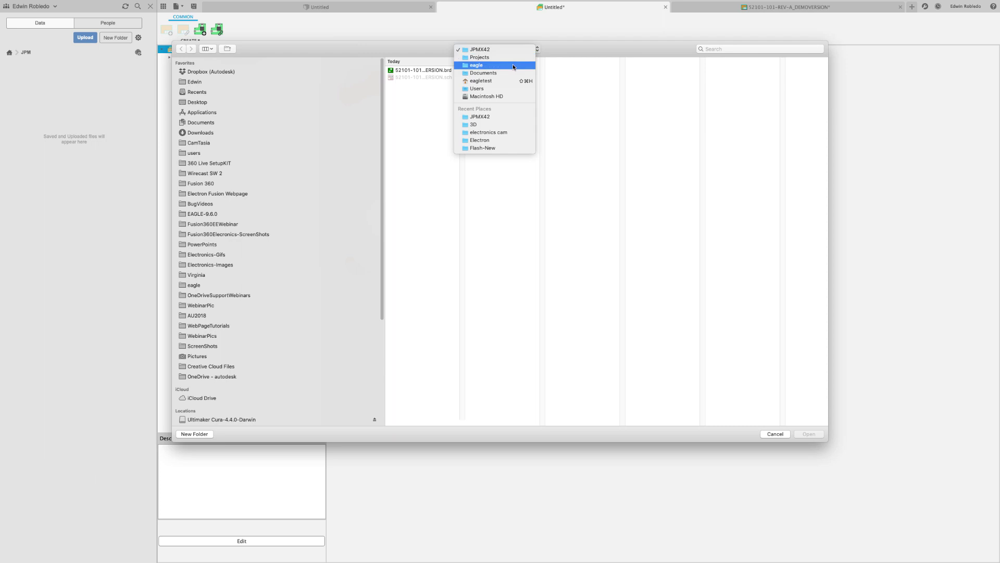
click(514, 50)
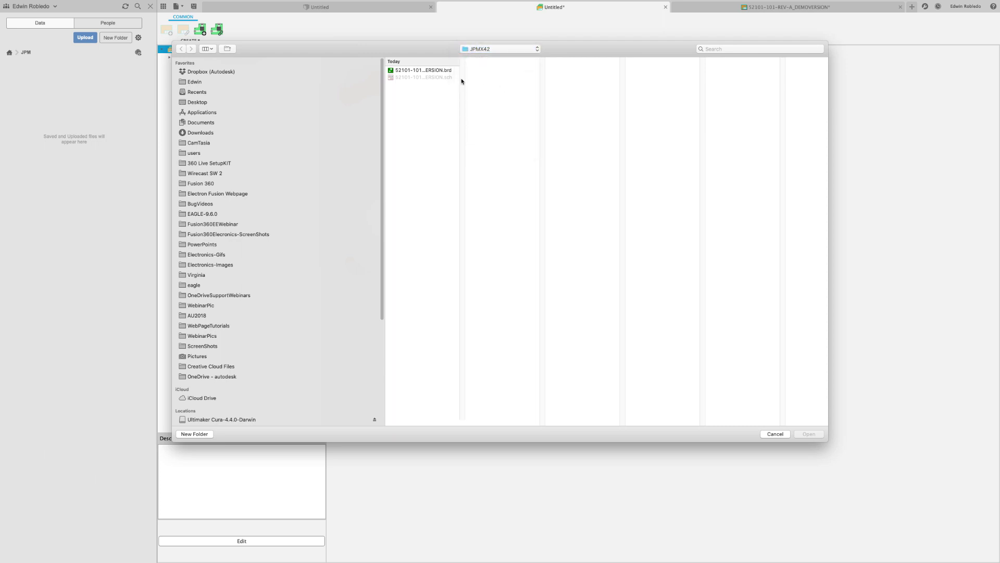
click(433, 72)
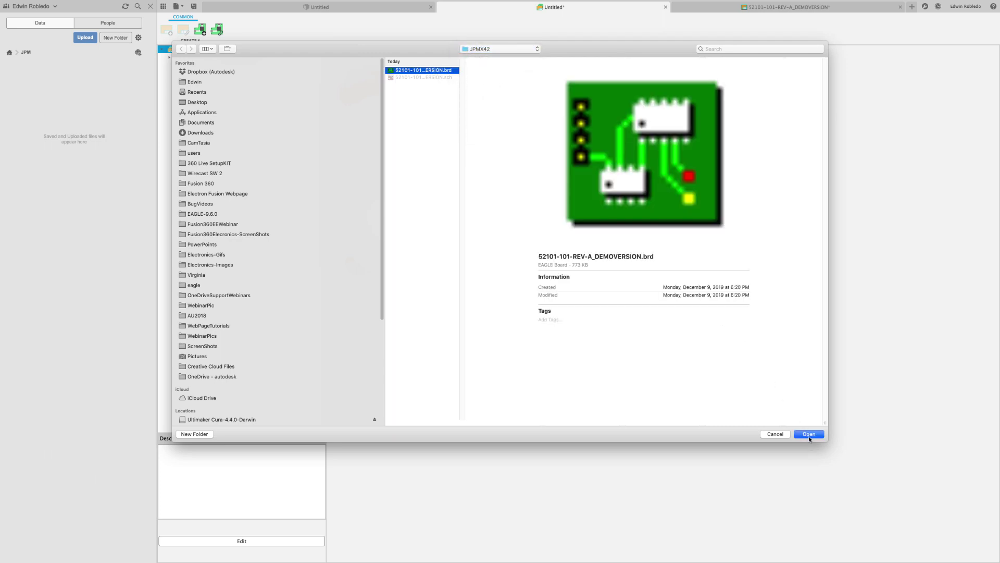
click(809, 435)
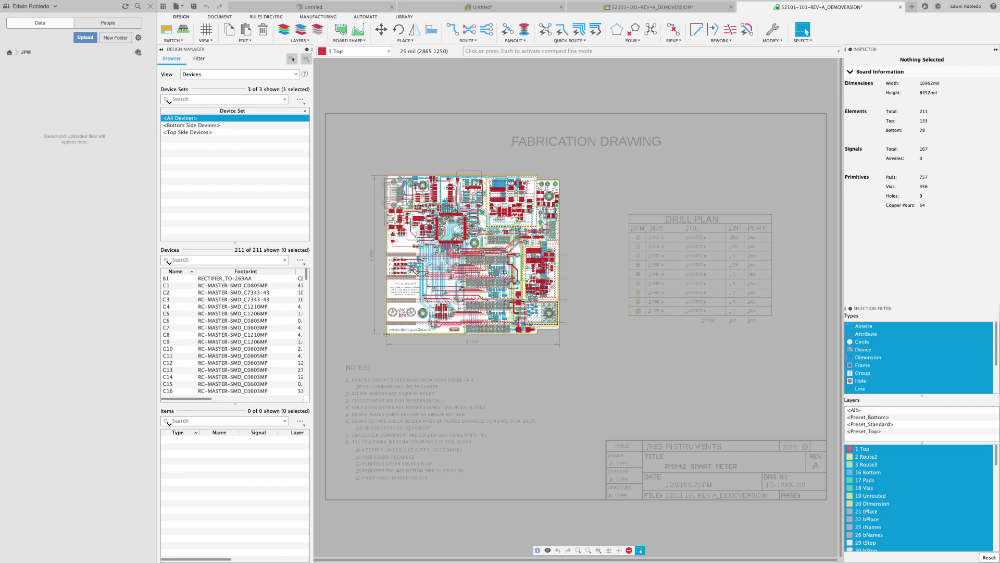
Zoom into the board layout, then switch to its schematic on the PMX42 POWER sheet.
scroll(503, 271, up, 5)
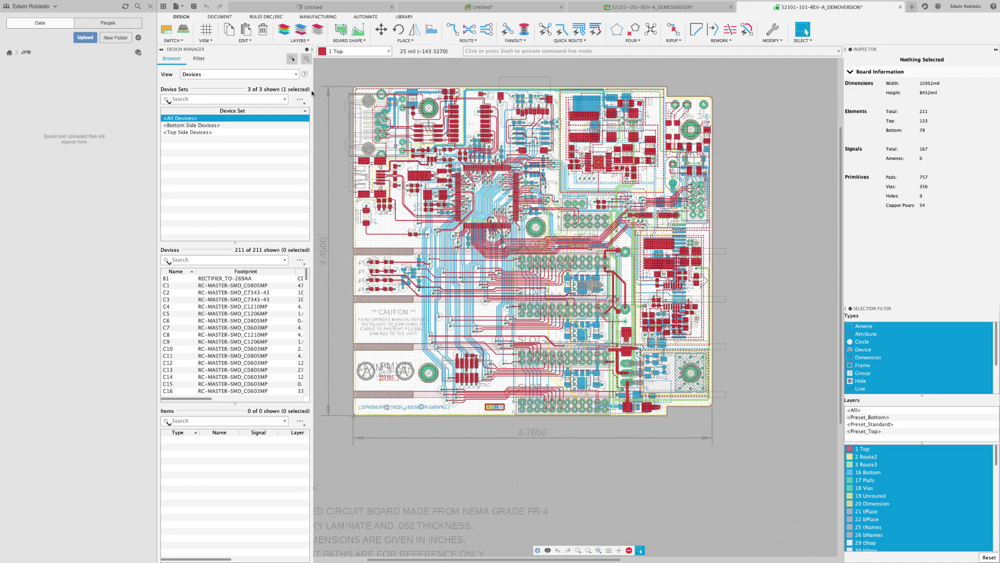
click(169, 30)
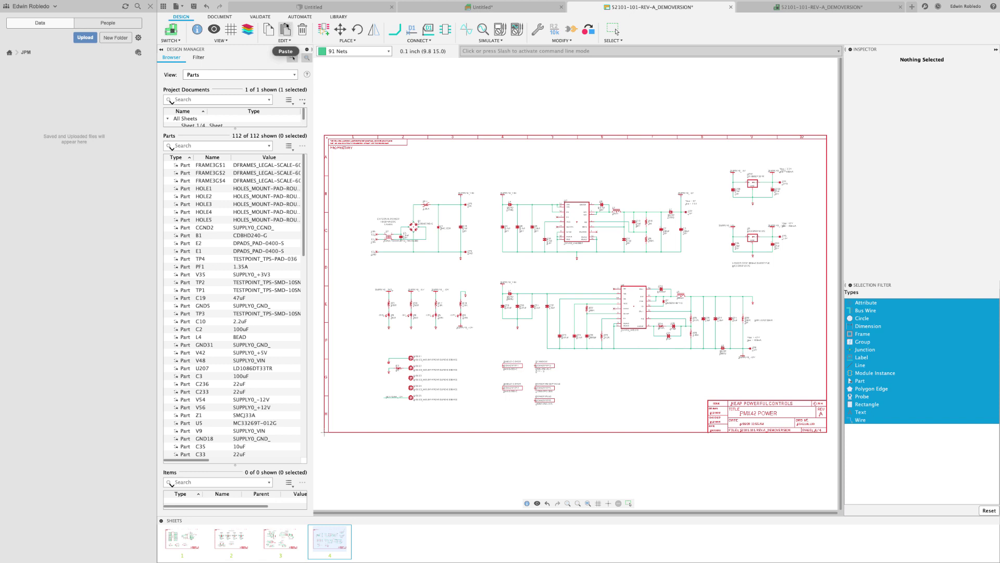
Run ERC and review the results: 0 errors, 0 warnings, 33 approved, consistent.
click(270, 18)
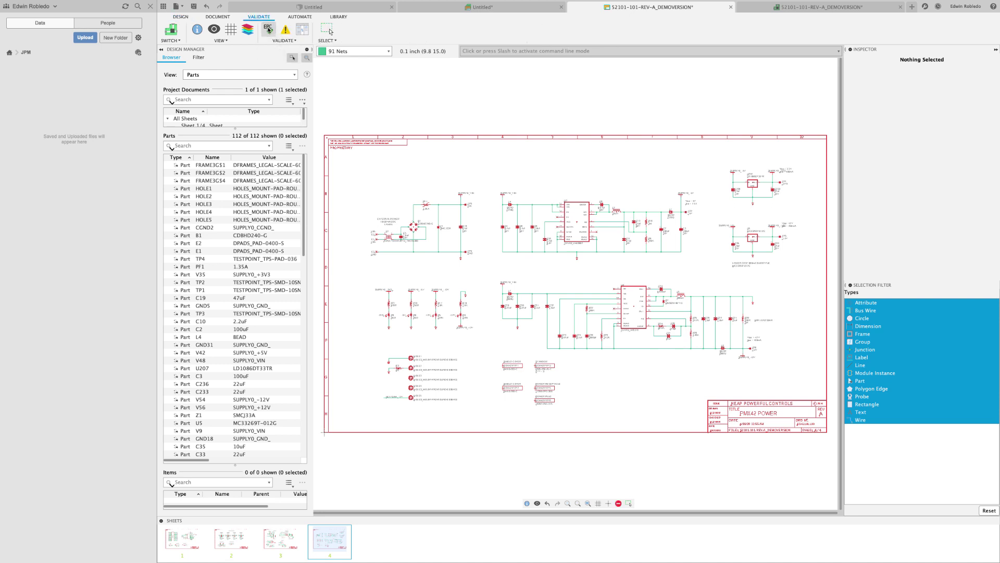
click(284, 35)
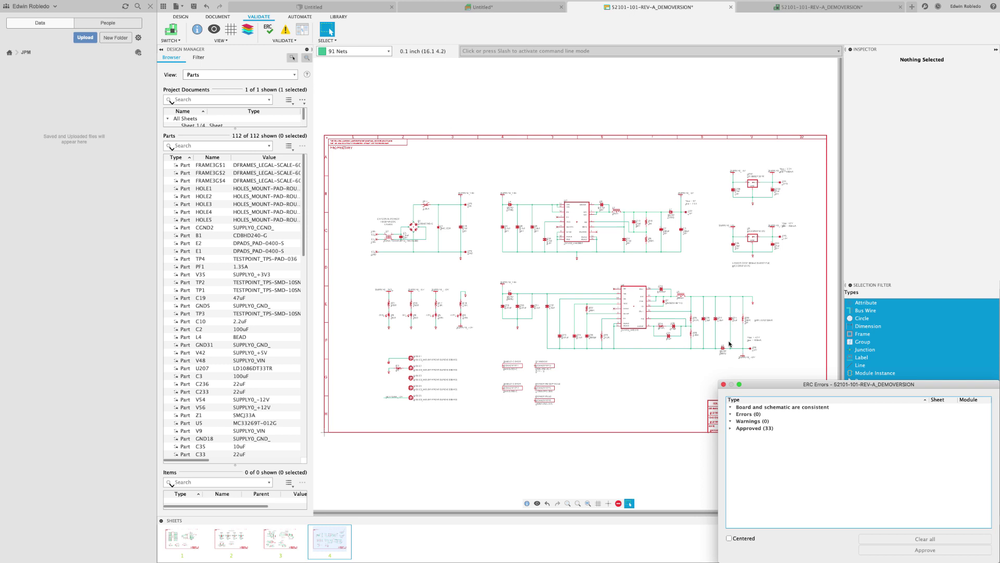
drag(772, 385, 476, 175)
click(448, 204)
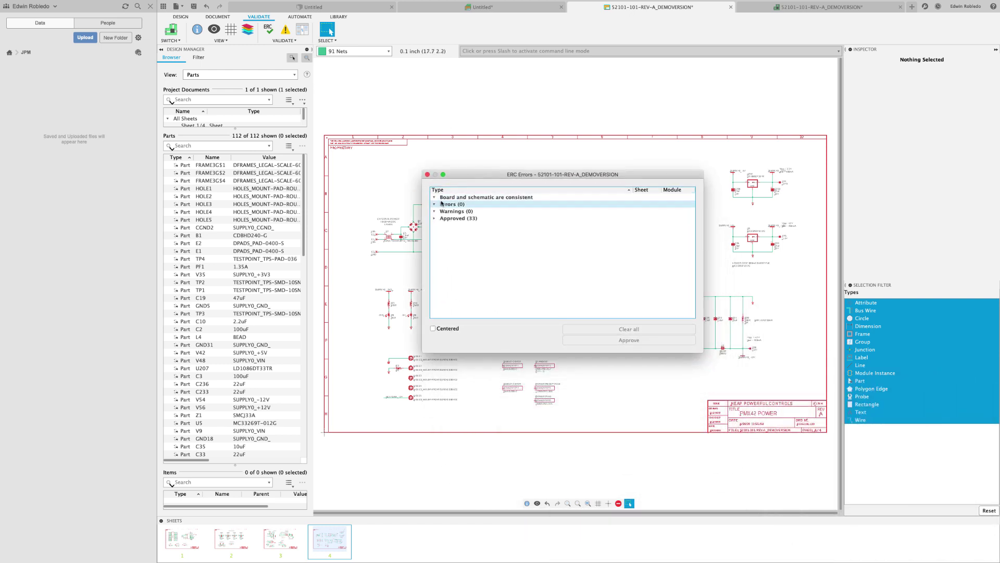
click(439, 211)
click(441, 218)
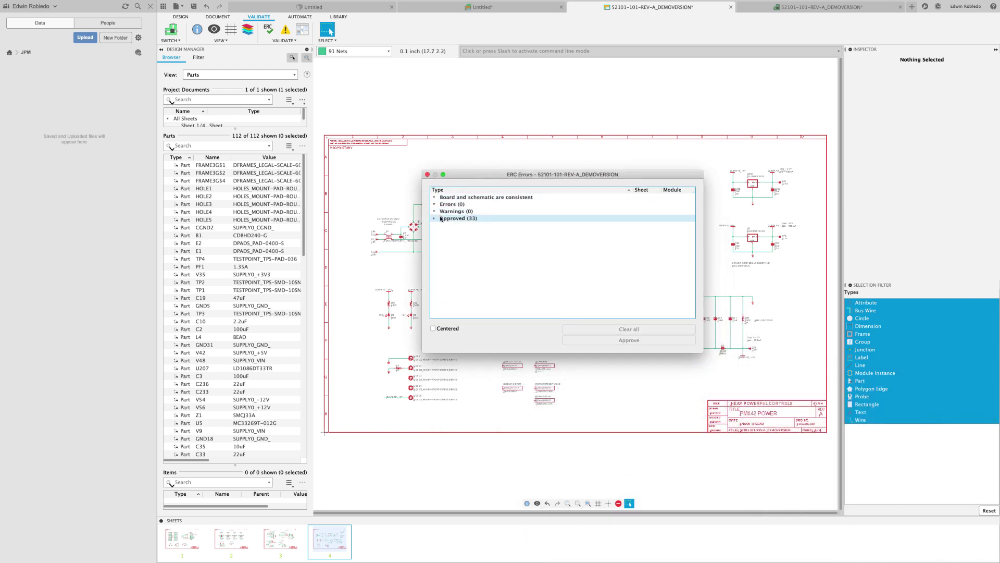
click(437, 197)
click(427, 174)
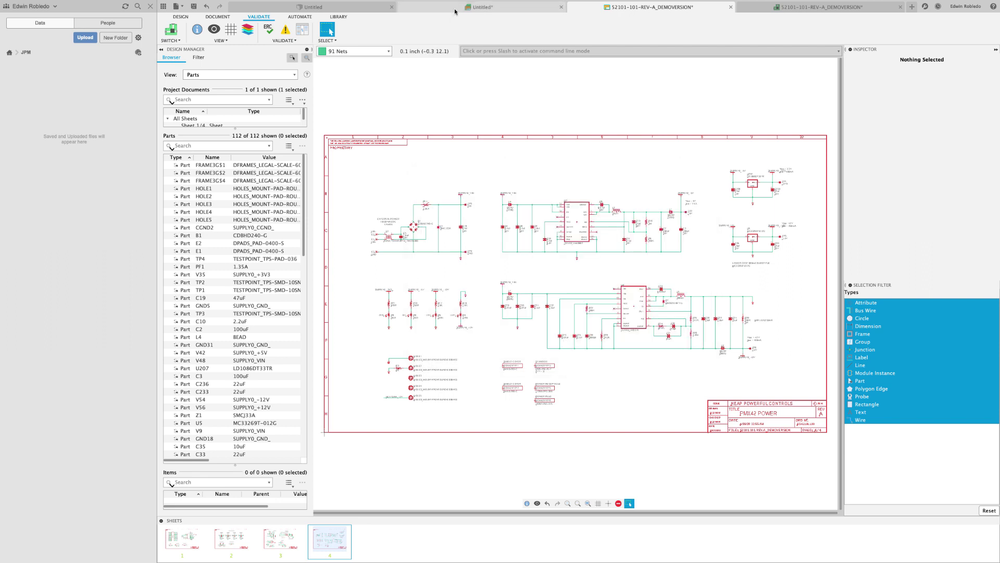
Save the untitled electronics design as JPM in the JPM project.
click(462, 7)
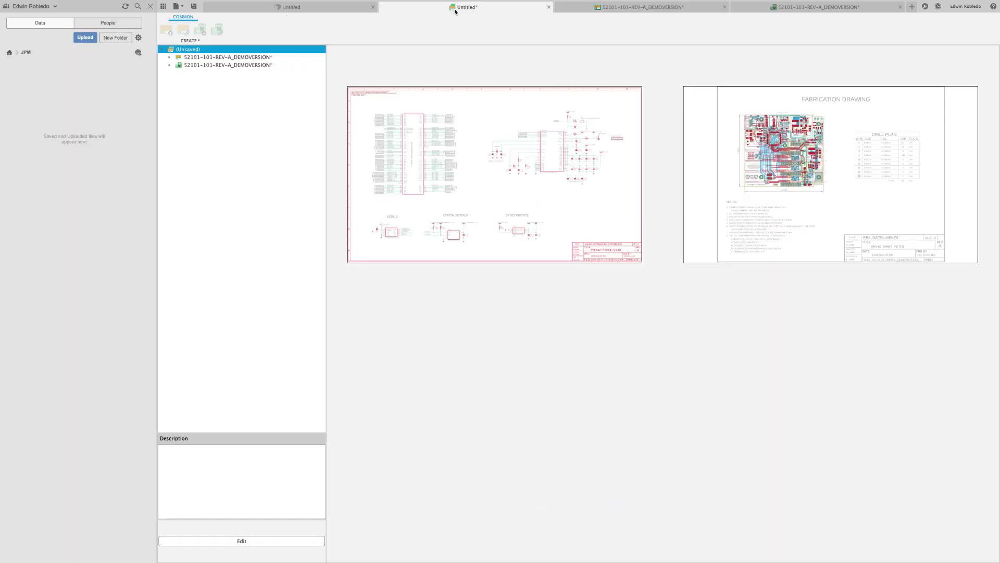
click(194, 7)
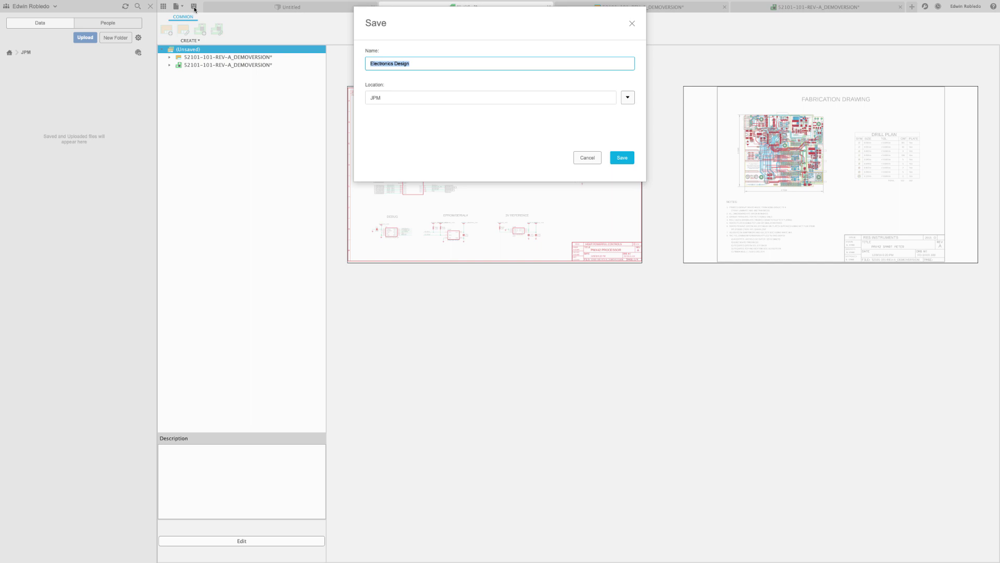
text(P)
text(JPM)
click(620, 159)
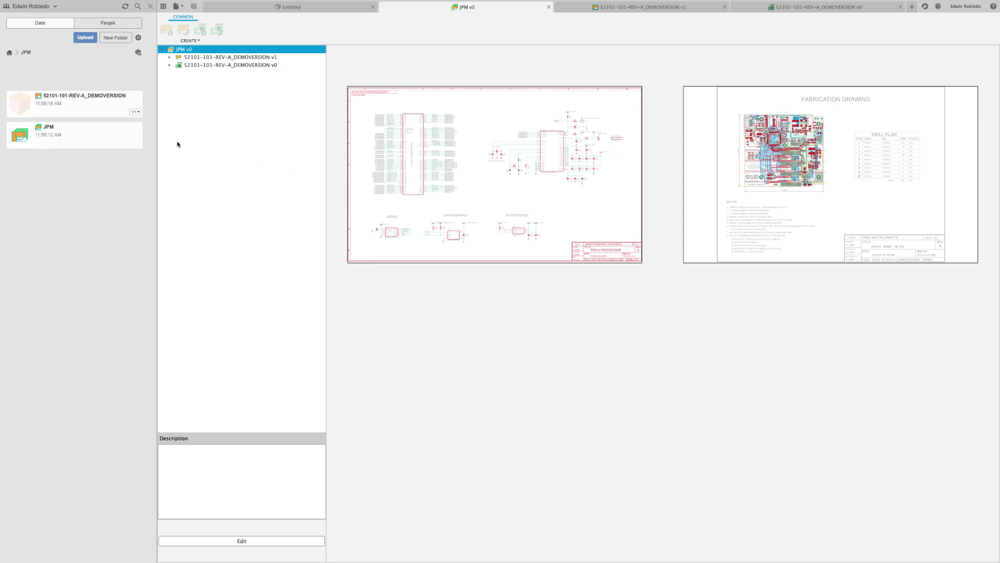
In the JPM design tree, preview the board, then schematic Sheet1 through Sheet4.
click(170, 65)
click(192, 74)
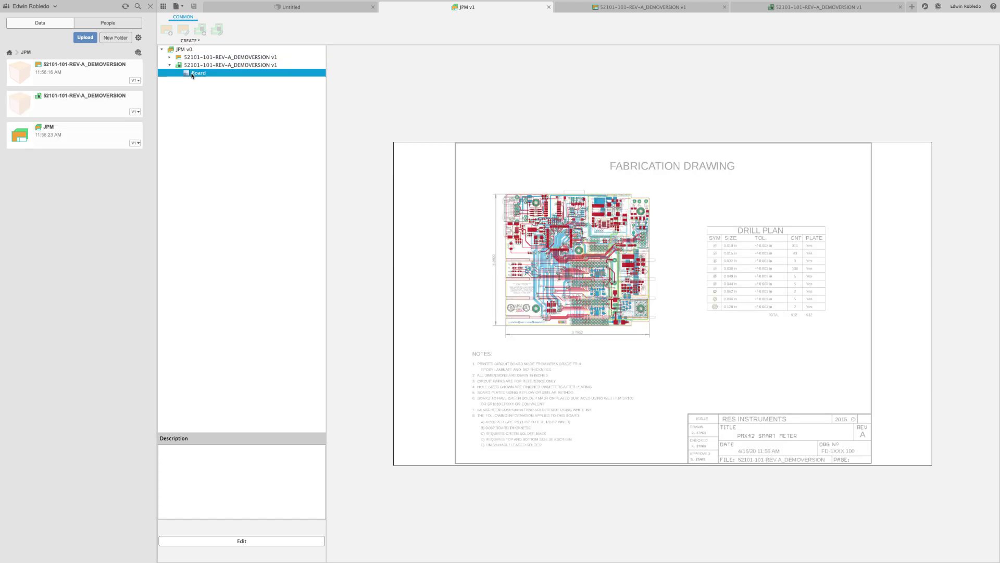
click(170, 57)
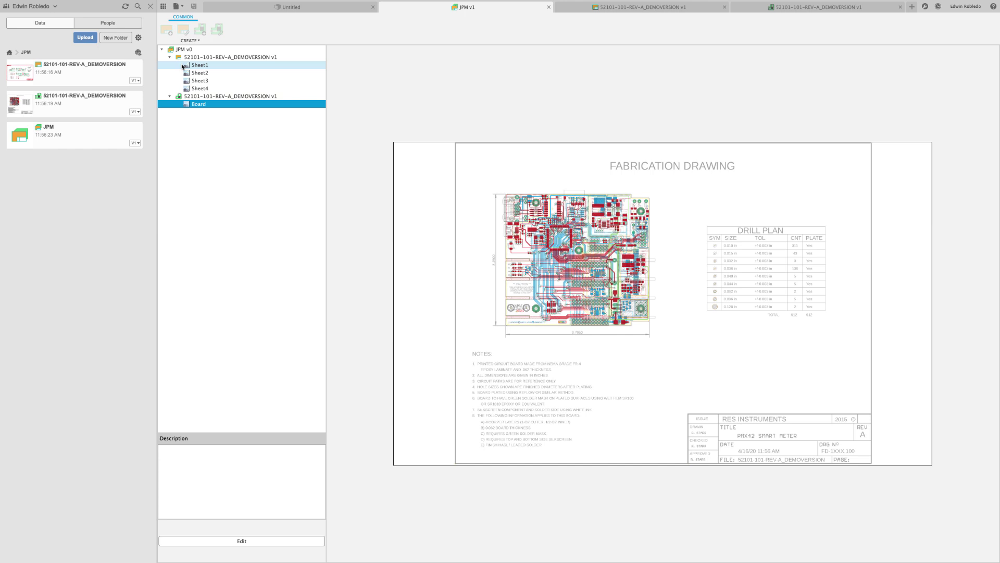
click(187, 64)
click(202, 74)
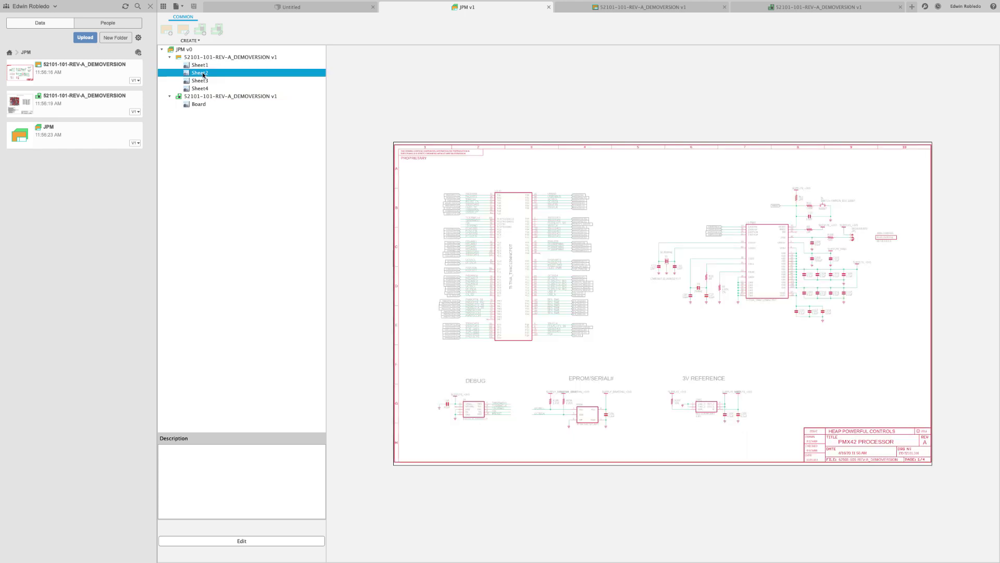
click(204, 81)
click(205, 88)
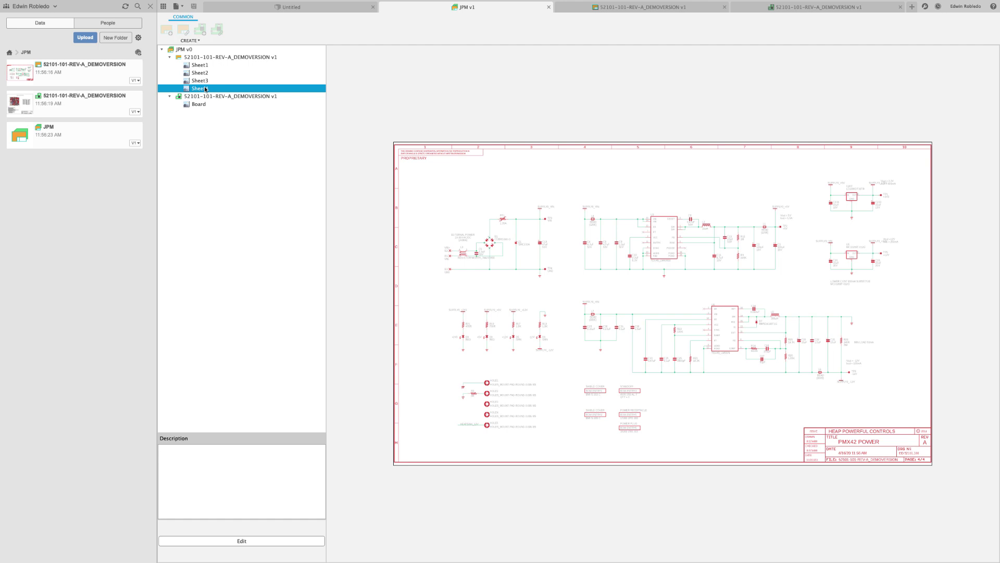
mouse_move(708, 2)
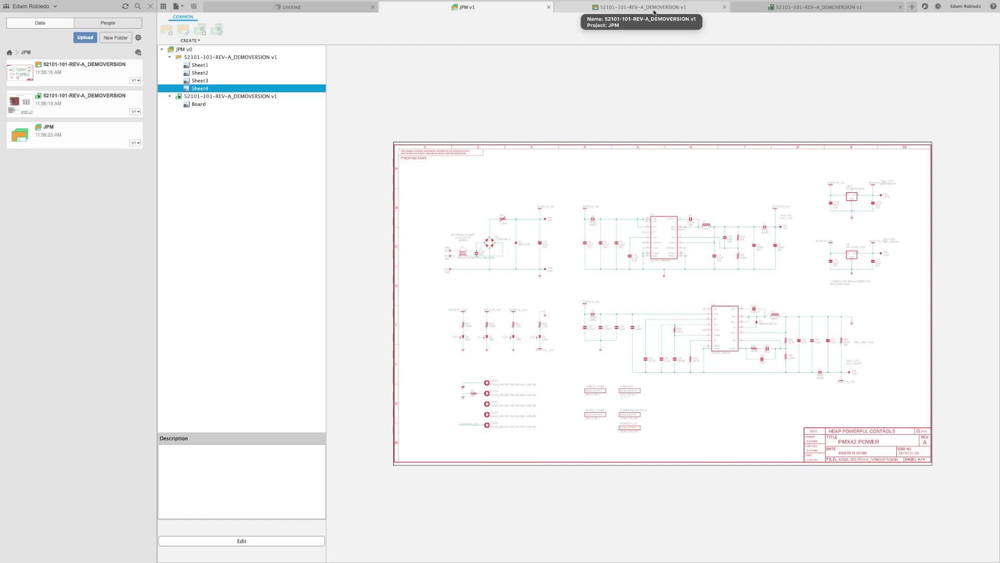
Export the schematic via File > Export, type EAGLE 9.X schematic compatible Files (*.sch).
click(654, 11)
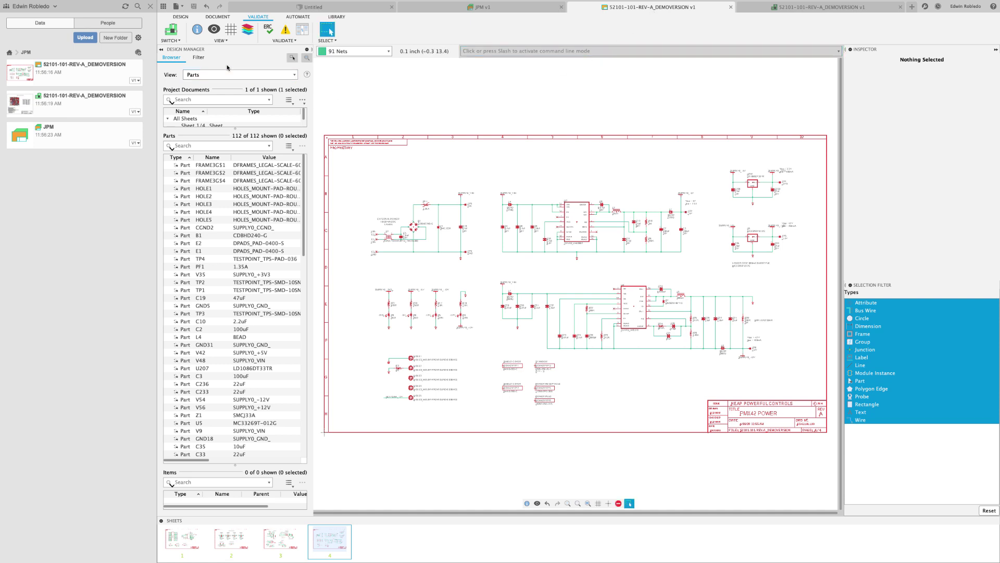
click(183, 8)
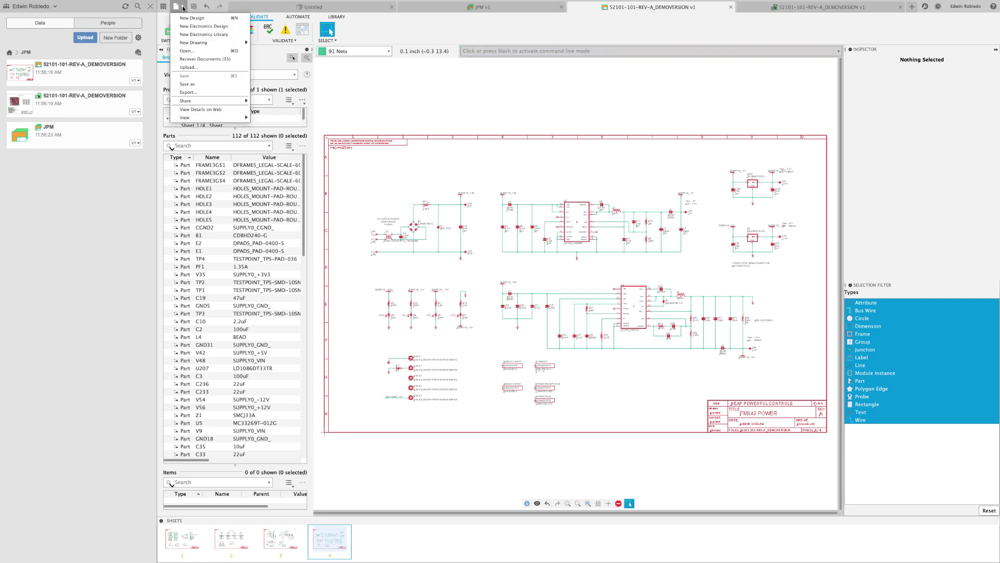
click(192, 92)
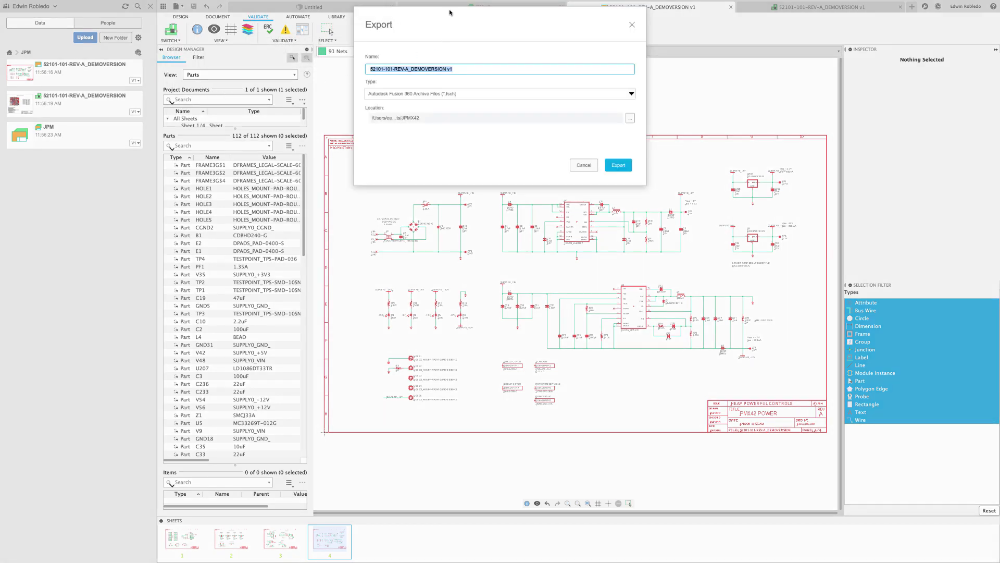
drag(433, 58, 422, 102)
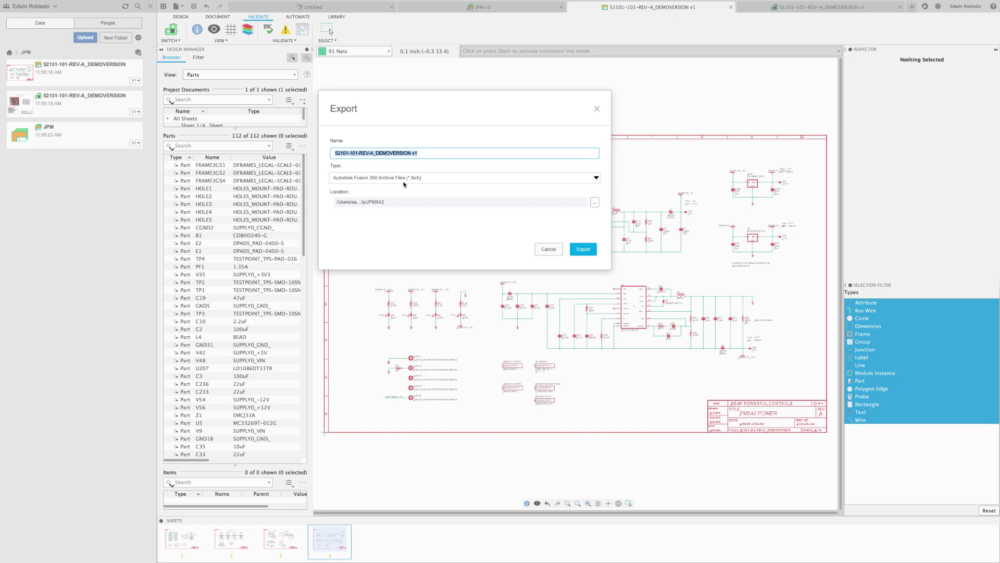
click(595, 178)
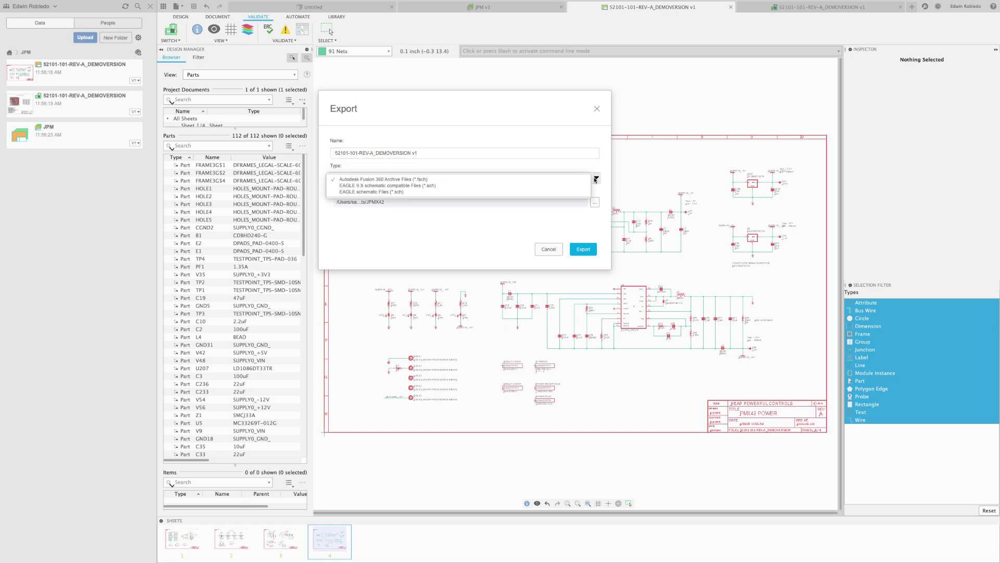
click(420, 186)
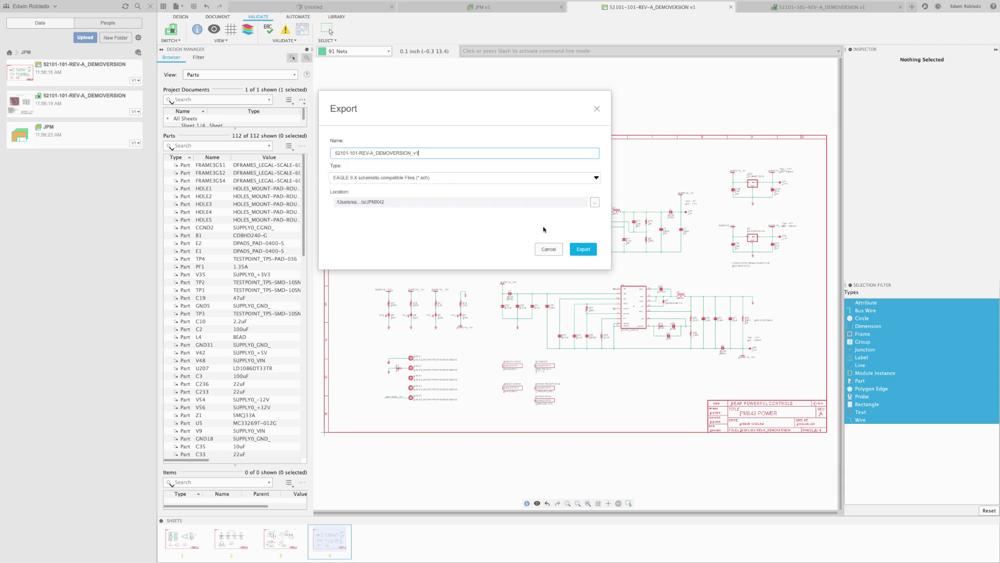